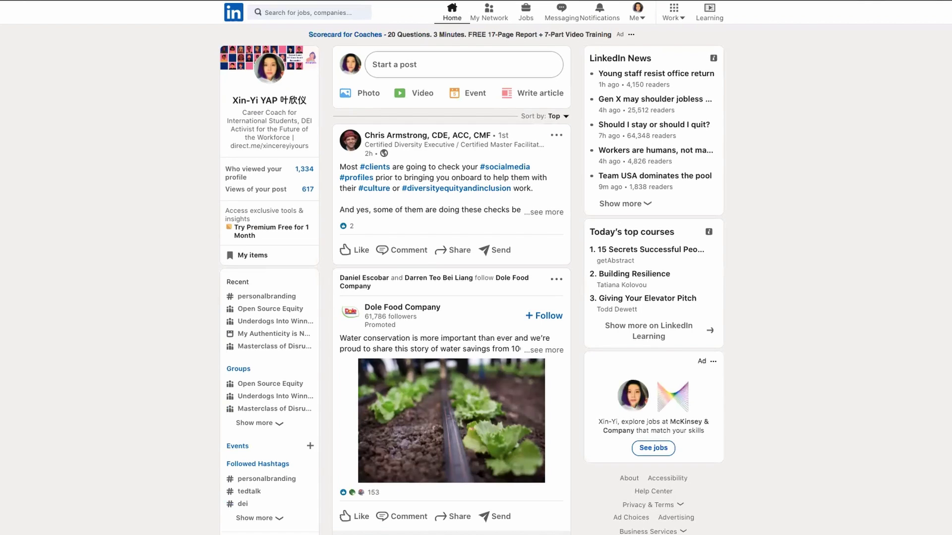
Step: Open a comment box under the top feed post, browse down the feed, then return to the top
click(401, 250)
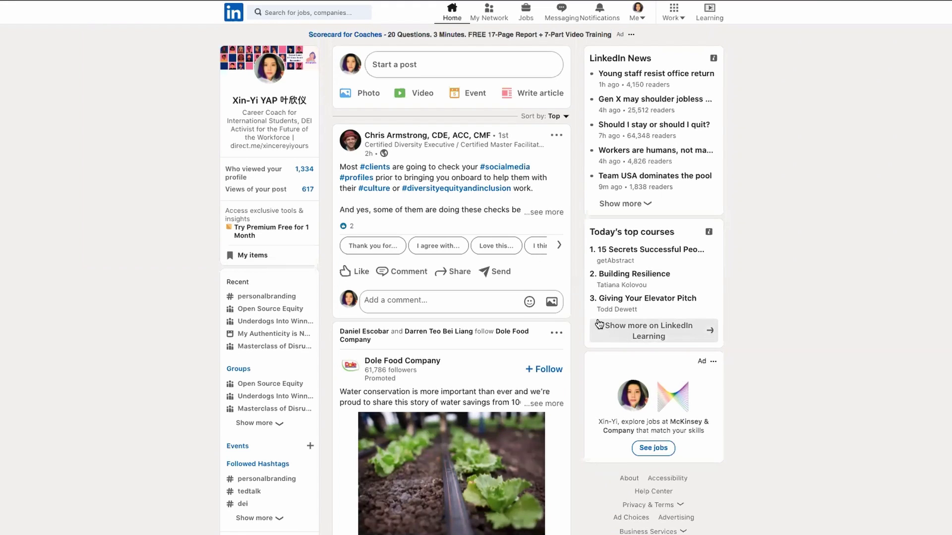
scroll(591, 327, down, 4)
scroll(591, 331, down, 5)
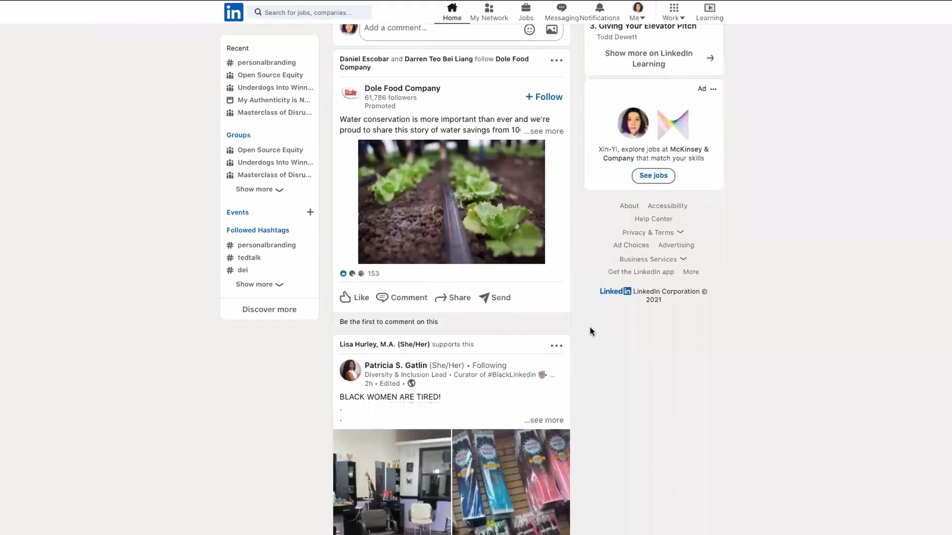
scroll(590, 331, down, 5)
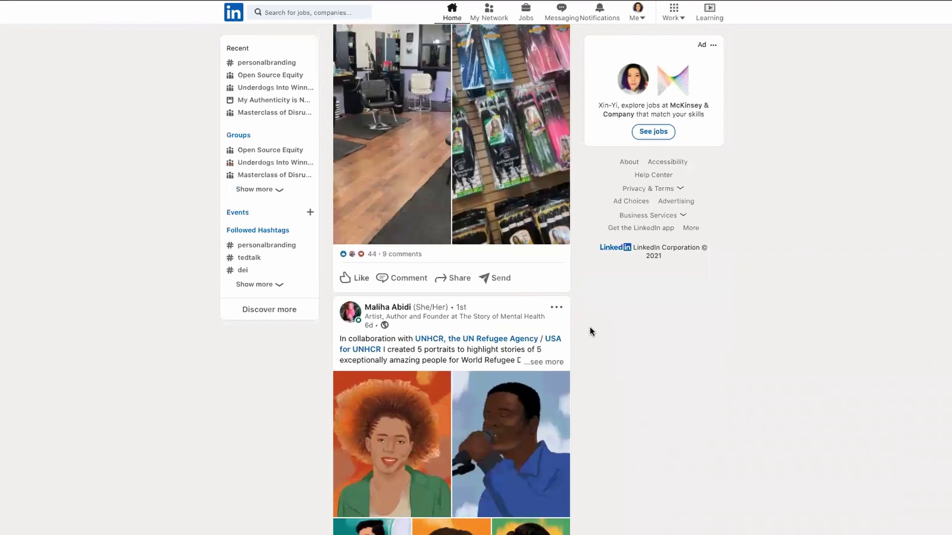
scroll(591, 331, down, 6)
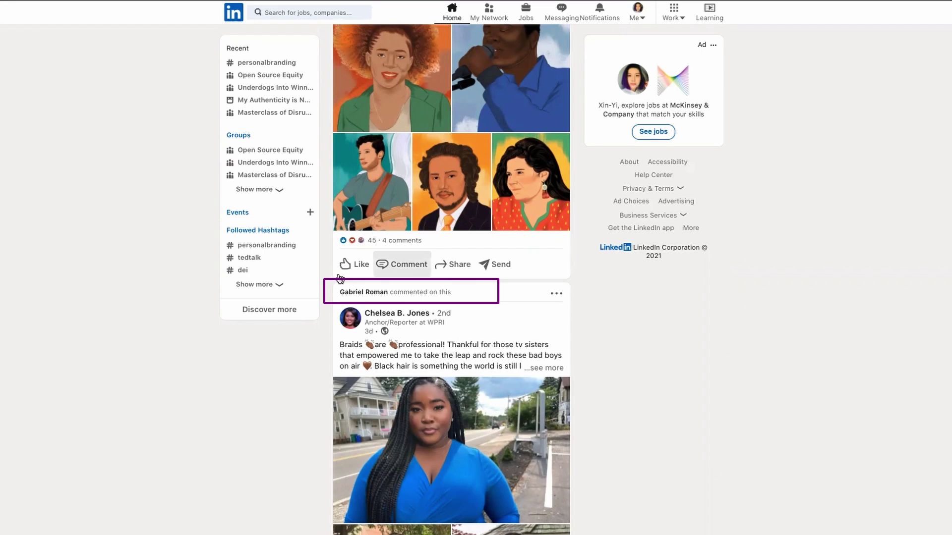
scroll(661, 352, down, 2)
scroll(659, 351, down, 1)
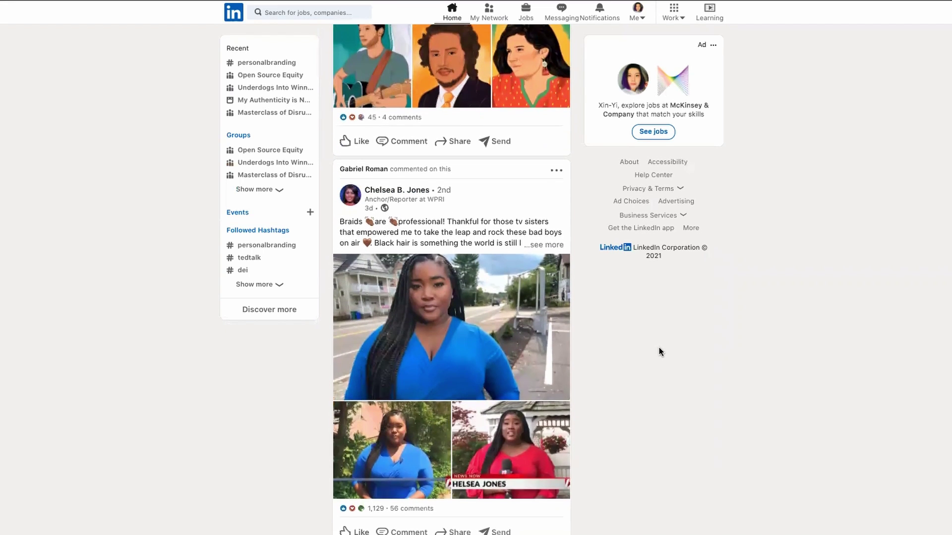
scroll(660, 352, up, 15)
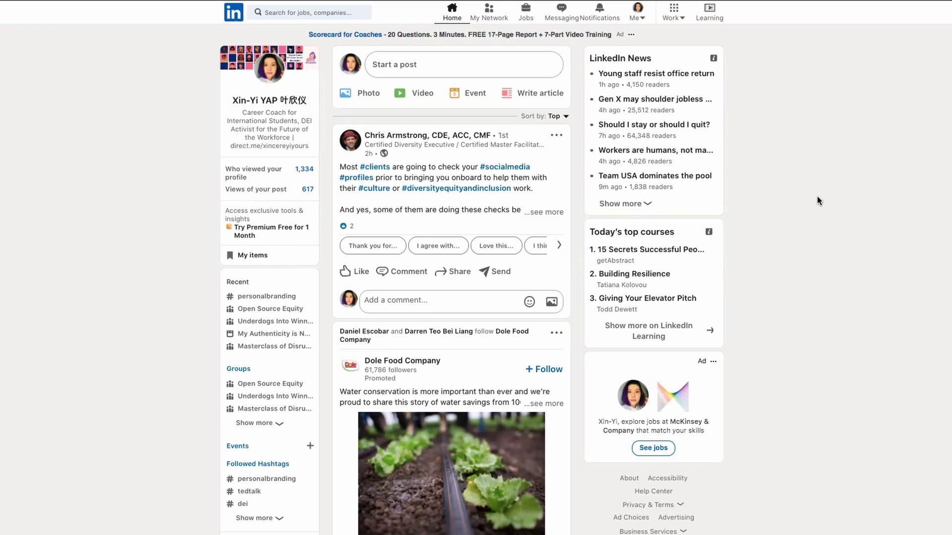
Step: Go to your own profile through the Me menu's View Profile option
click(639, 17)
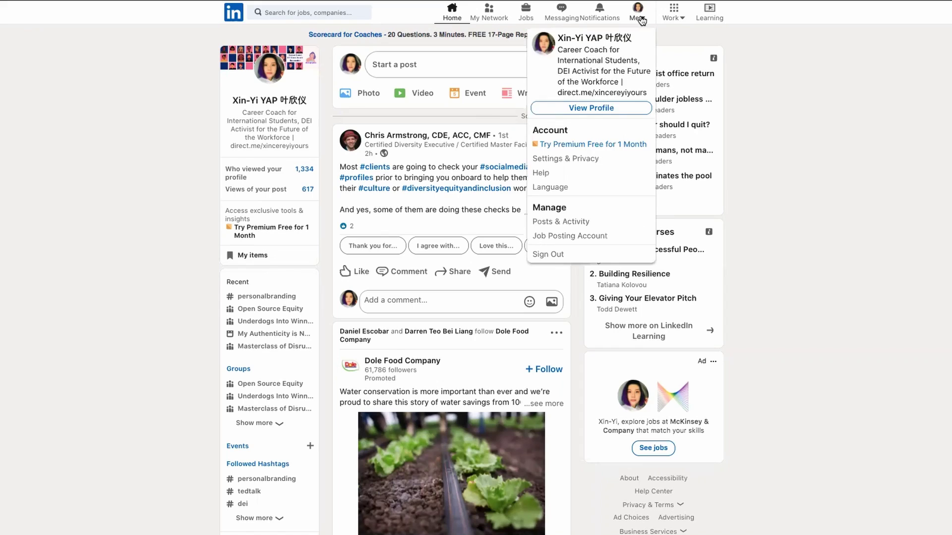
click(611, 109)
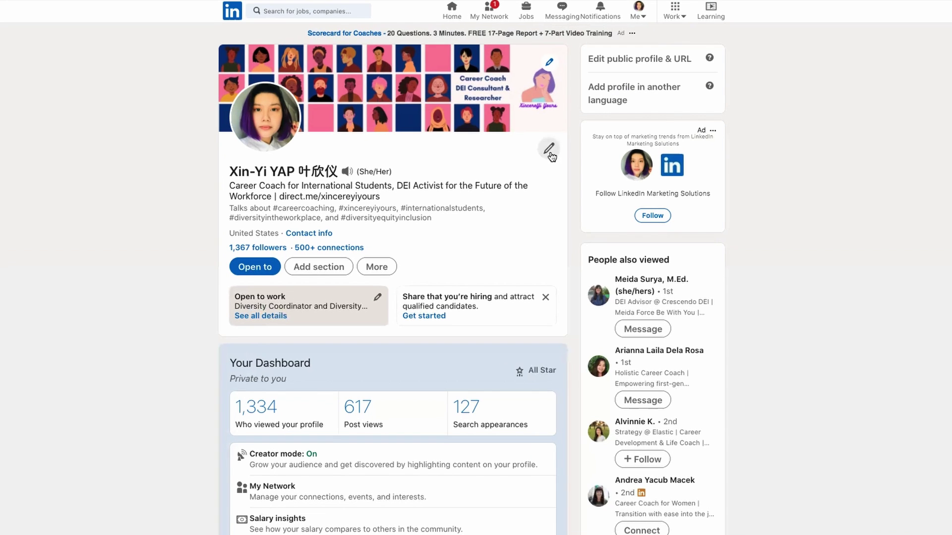
Step: Open Edit intro and inspect the pronouns, headline text and current position fields
click(548, 149)
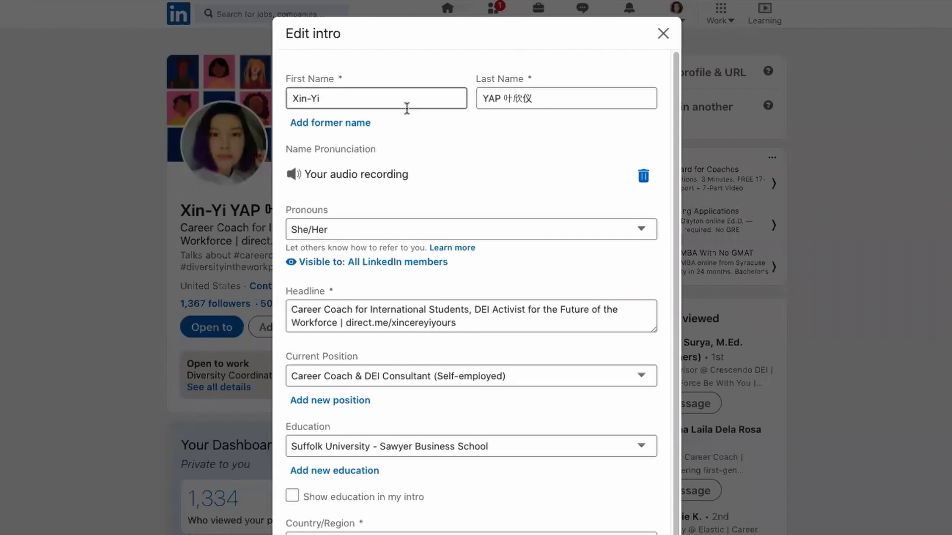
scroll(312, 149, down, 1)
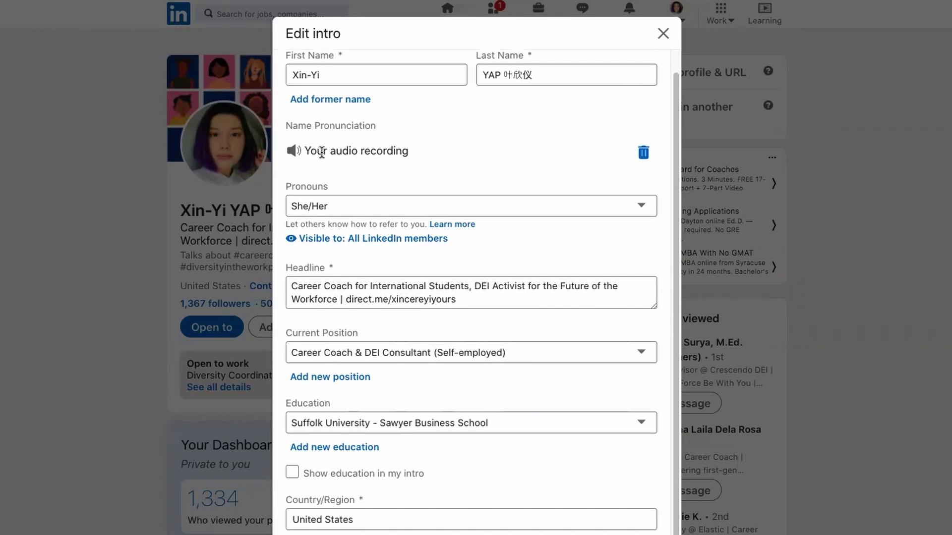
scroll(483, 144, down, 1)
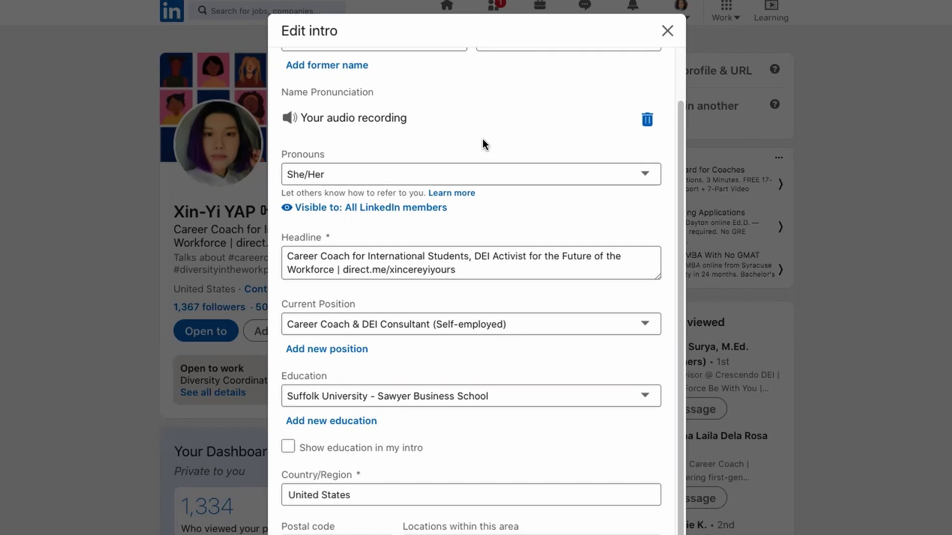
click(471, 263)
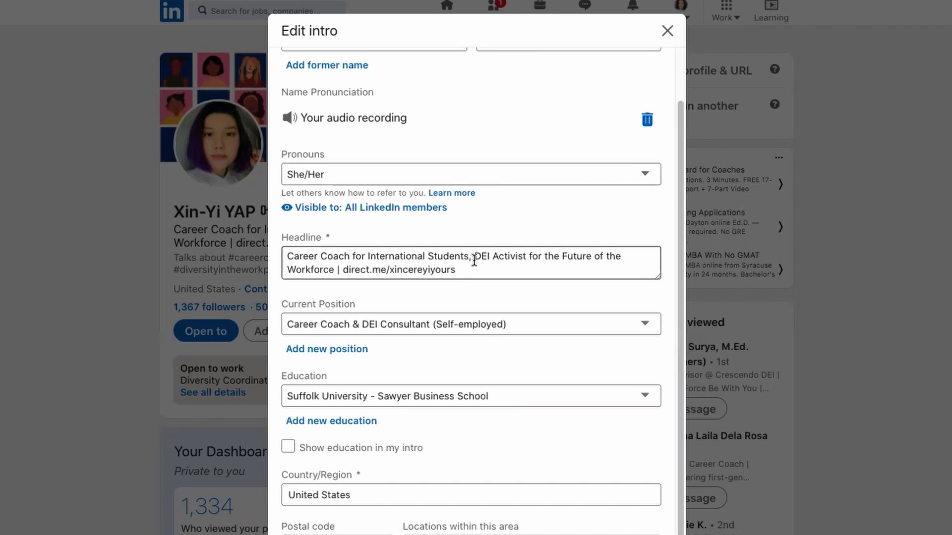
drag(466, 270, 275, 260)
click(482, 271)
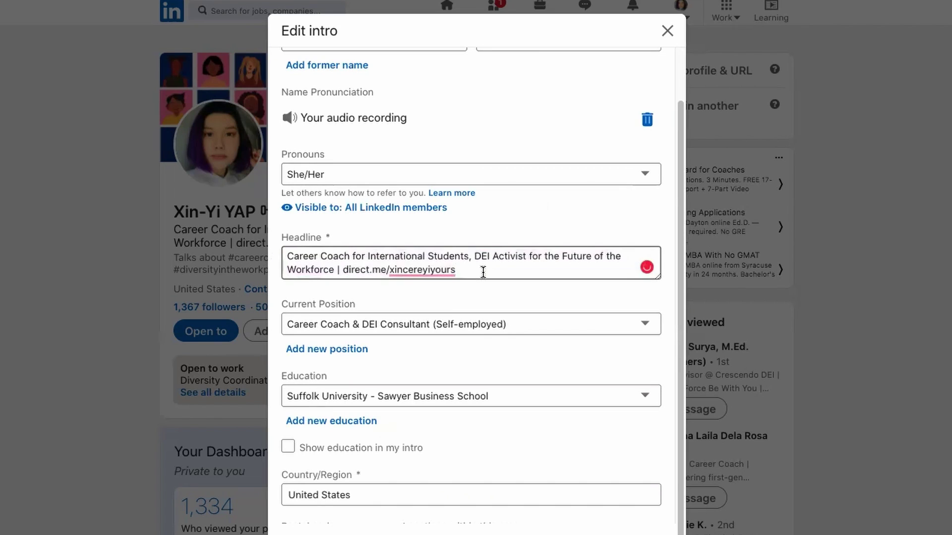
scroll(483, 271, down, 1)
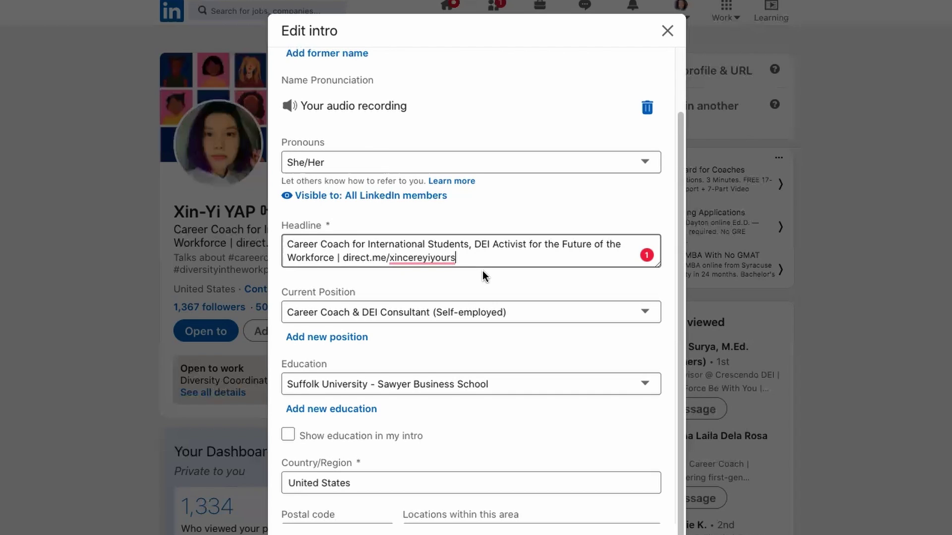
click(483, 260)
key(Tab)
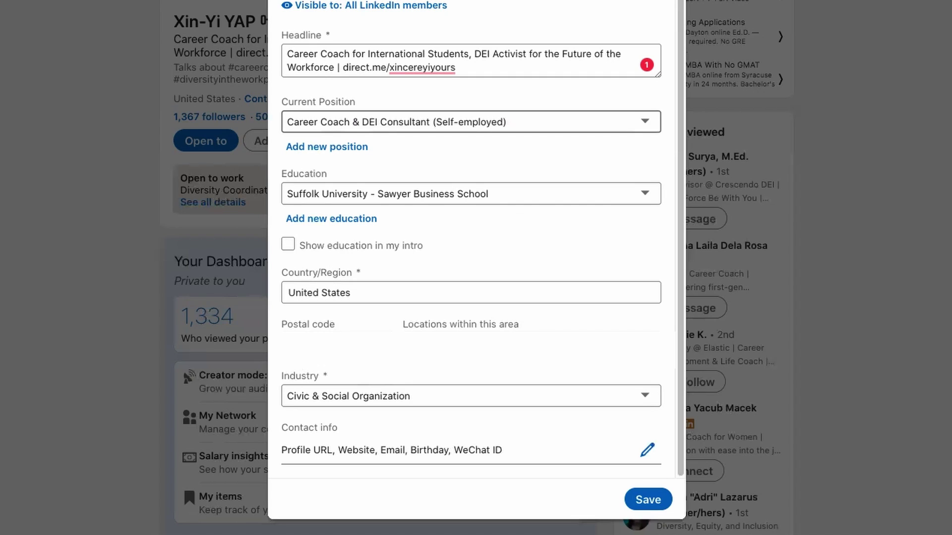
Step: Review the contact info fields, then close the editor and discard changes
click(647, 452)
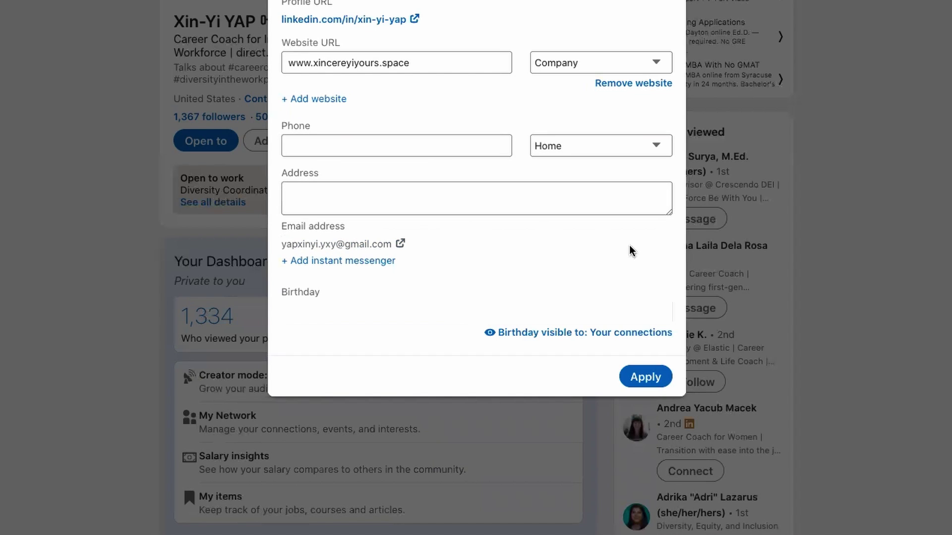
key(Escape)
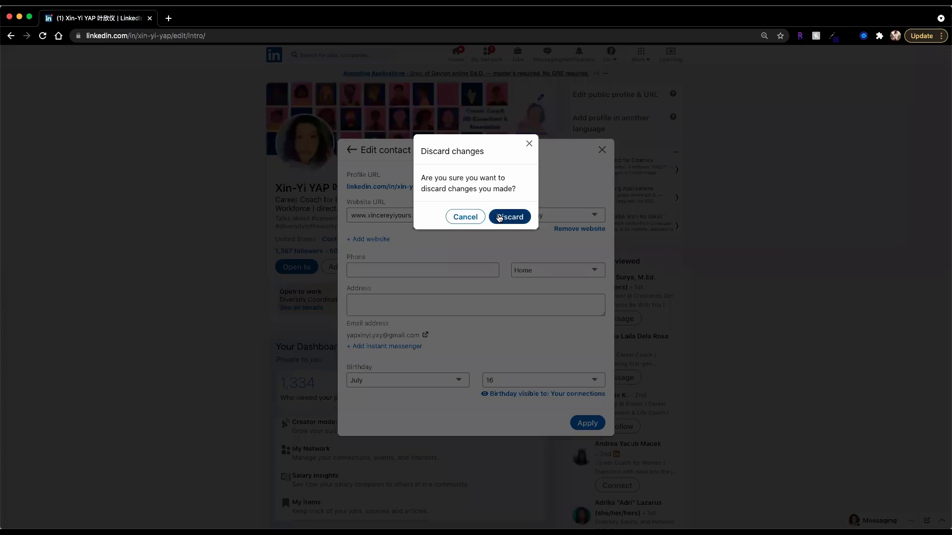
click(499, 218)
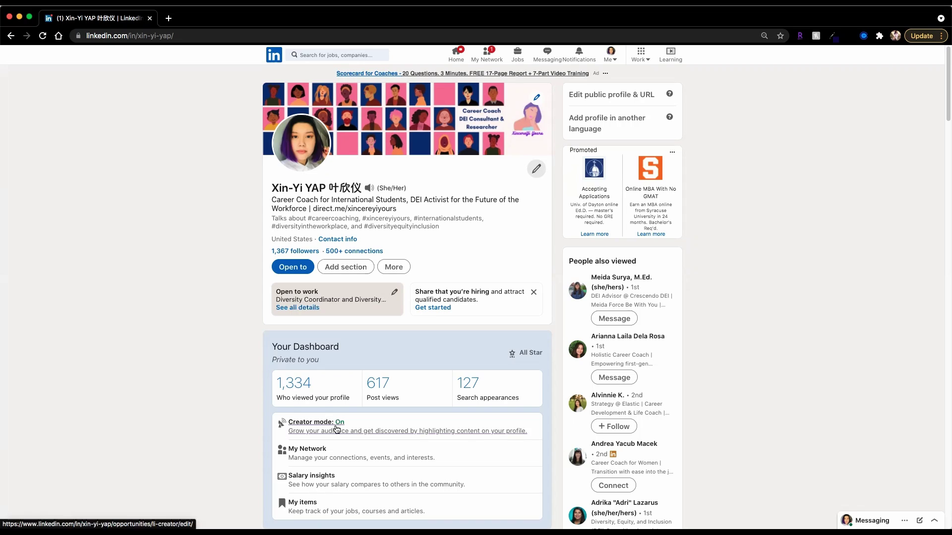
Step: Highlight the Talks about hashtags and the Private to you dashboard label to read them
drag(436, 224, 233, 222)
click(219, 255)
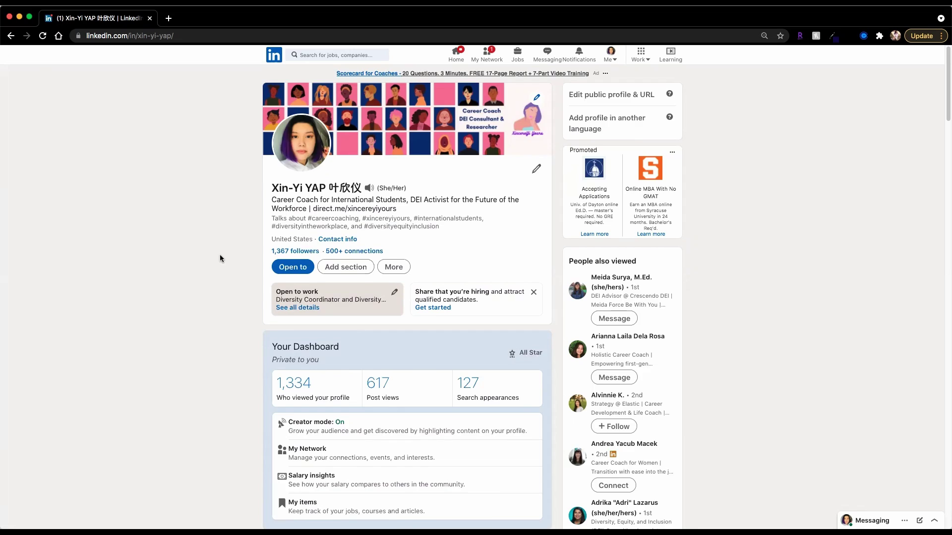
scroll(220, 256, down, 4)
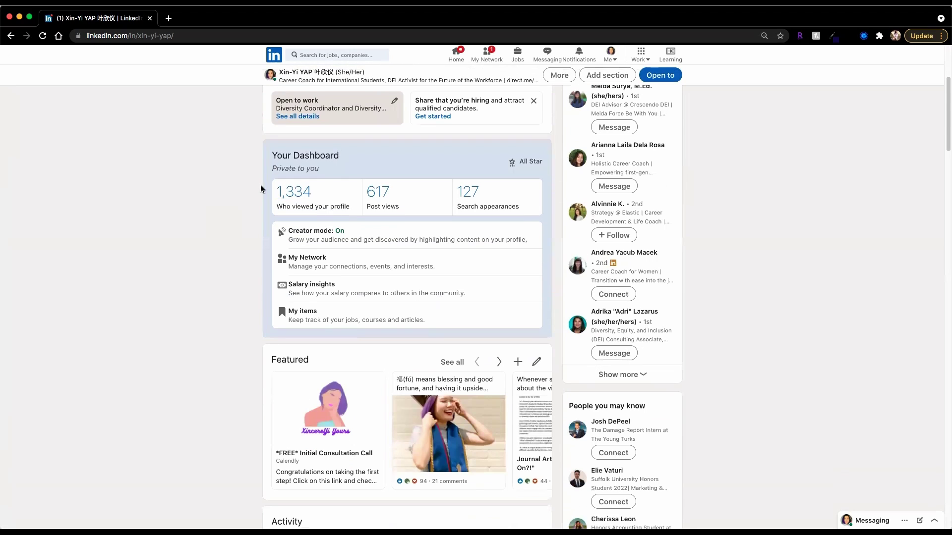
drag(270, 180, 289, 168)
click(236, 193)
Step: Page the Featured carousel to the next card and back to the first
scroll(236, 193, down, 3)
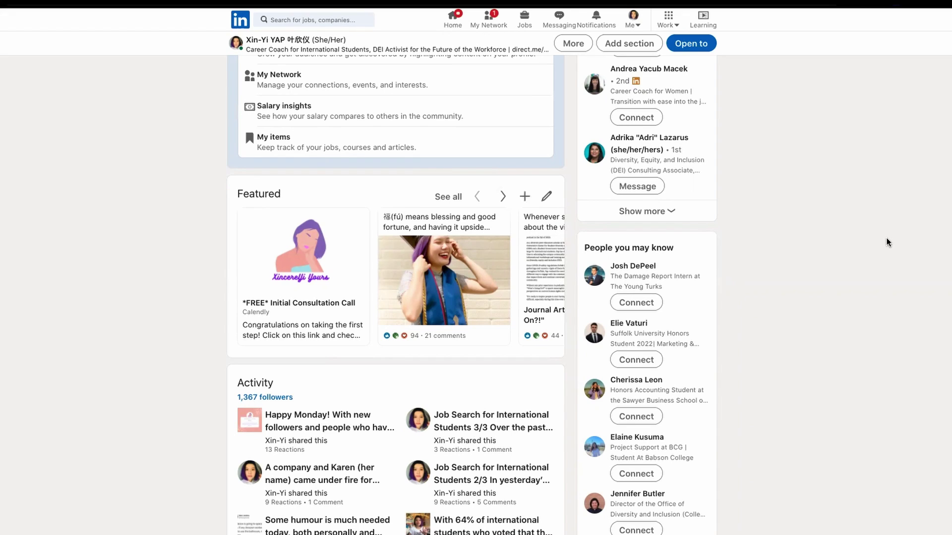
click(502, 196)
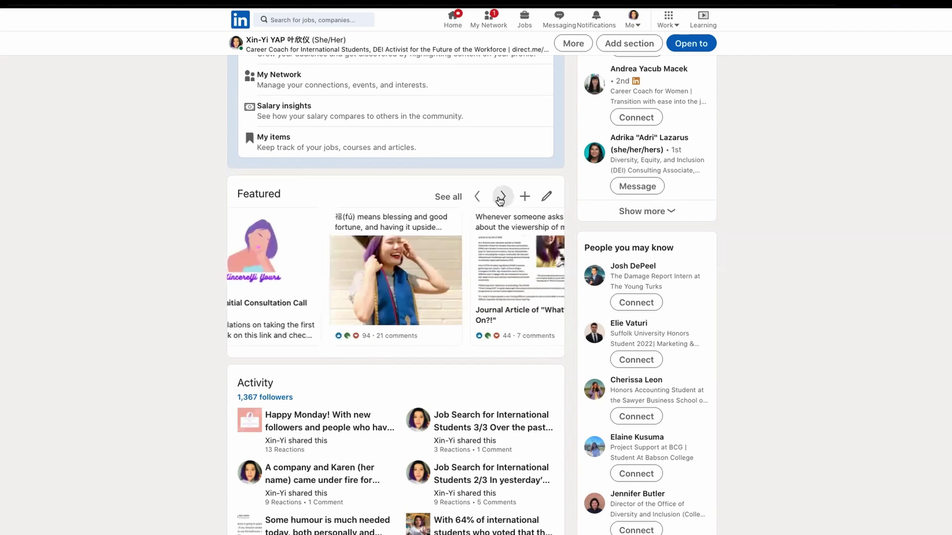
click(478, 196)
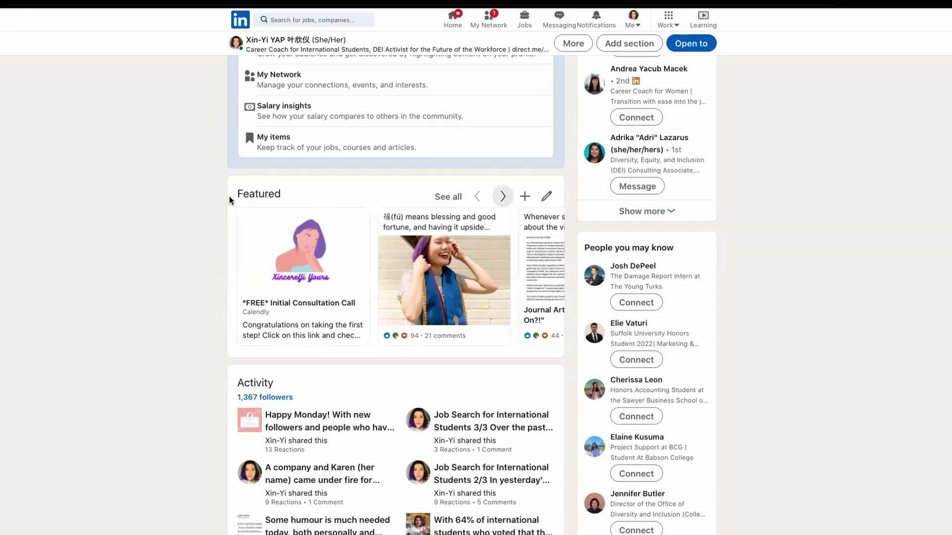
Step: Scroll past the Activity section's shared posts toward About and Experience
scroll(218, 247, down, 1)
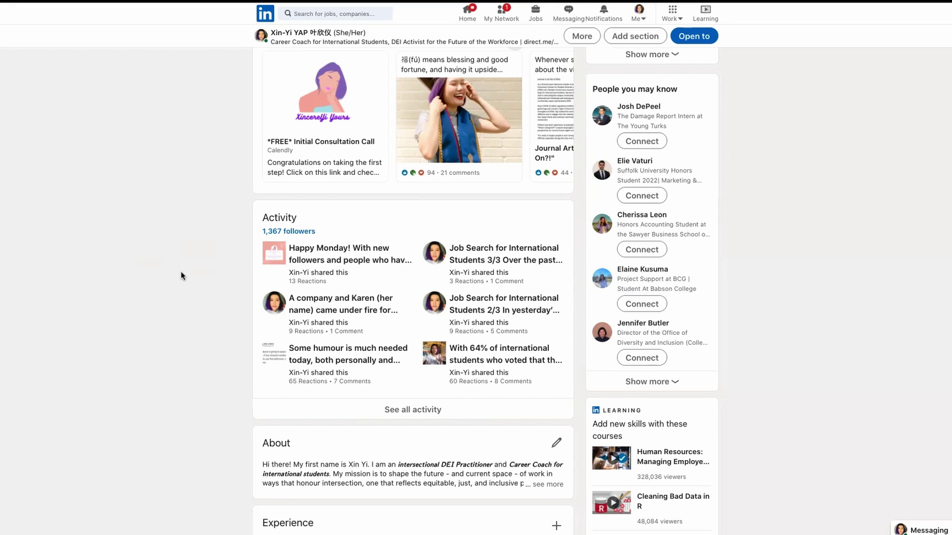
Step: Expand the About section's full text, then continue down to Experience
scroll(181, 271, down, 4)
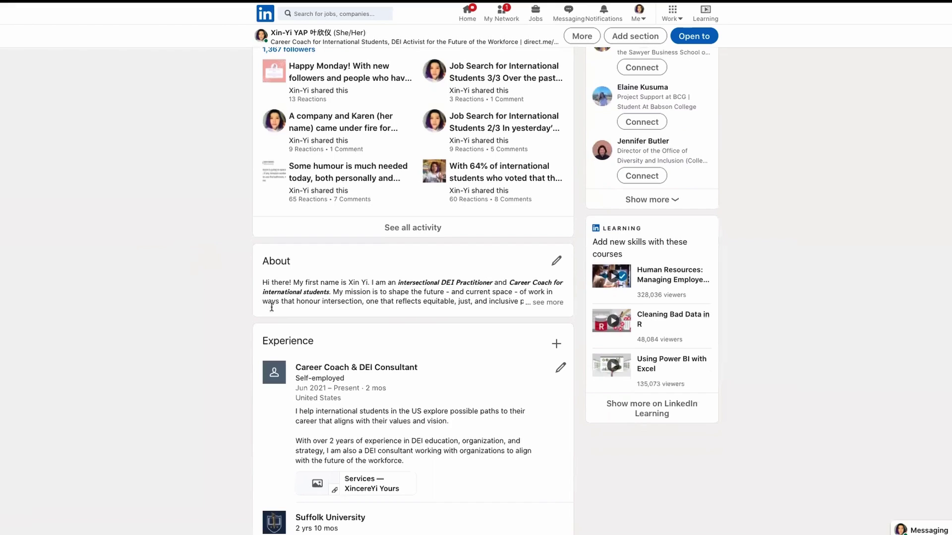
click(551, 303)
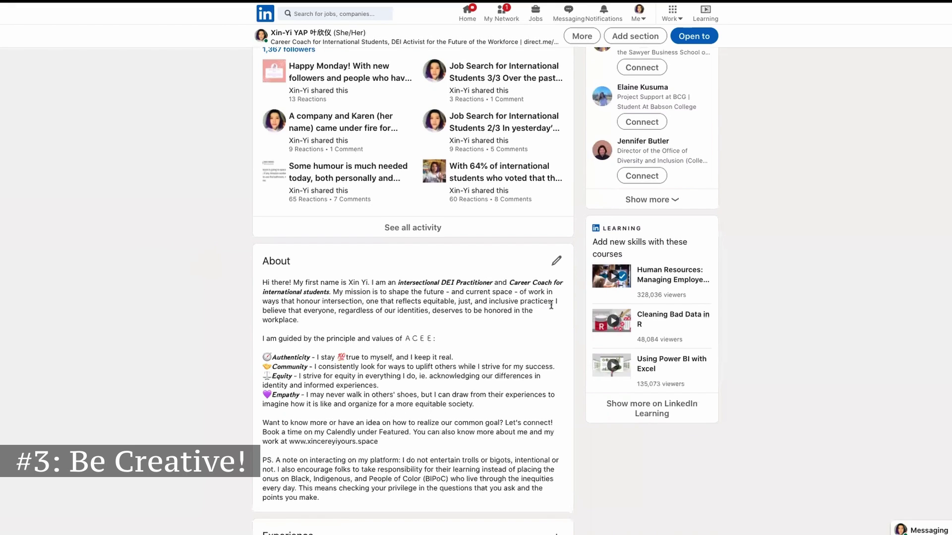
scroll(388, 298, down, 1)
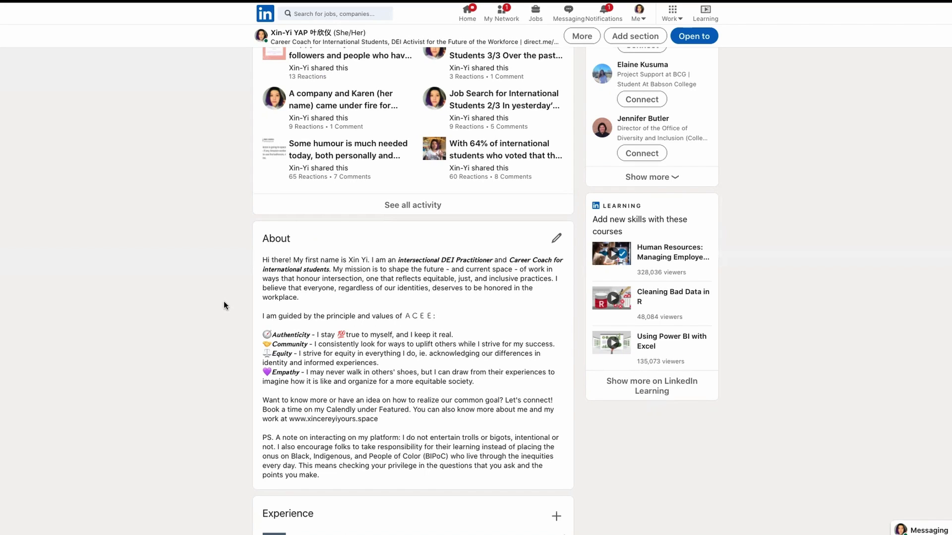
scroll(224, 303, down, 8)
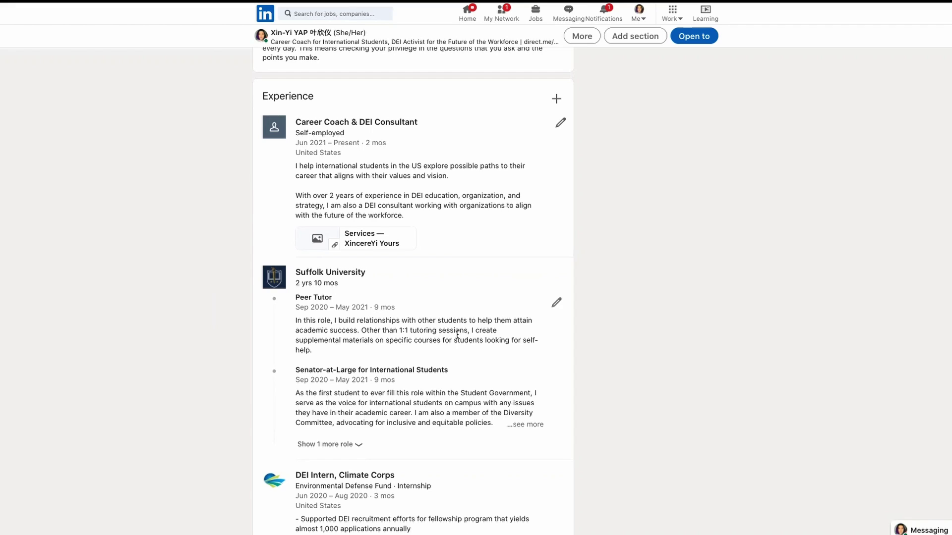
Step: Expand the Senator-at-Large role's description, then continue down to Education
scroll(510, 392, down, 1)
click(519, 414)
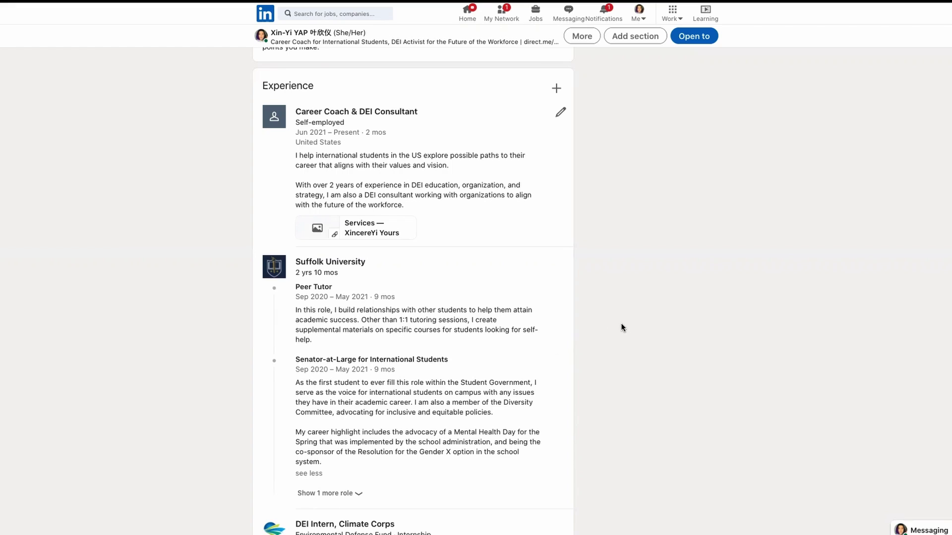
scroll(621, 327, down, 10)
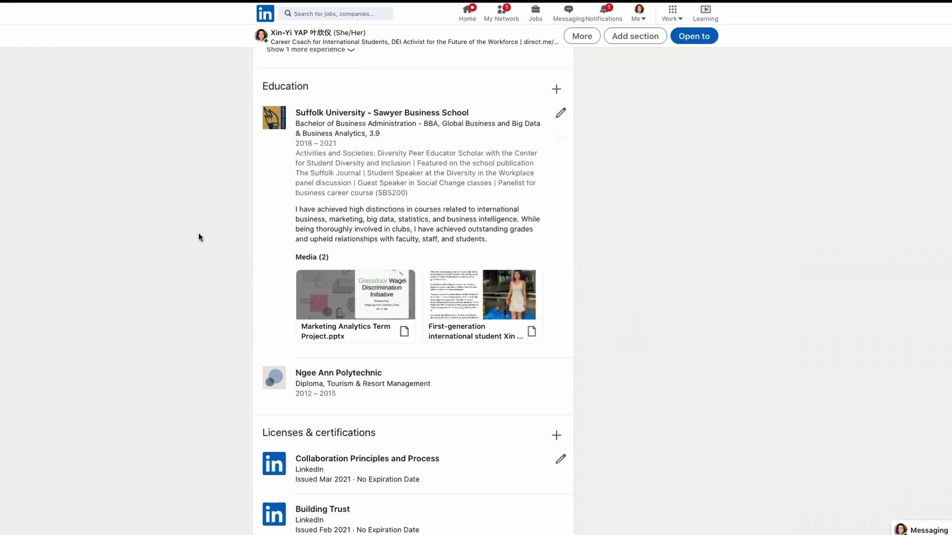
Step: Open the Suffolk University BBA entry and review its dates, 3.9 grade and two media items
click(560, 113)
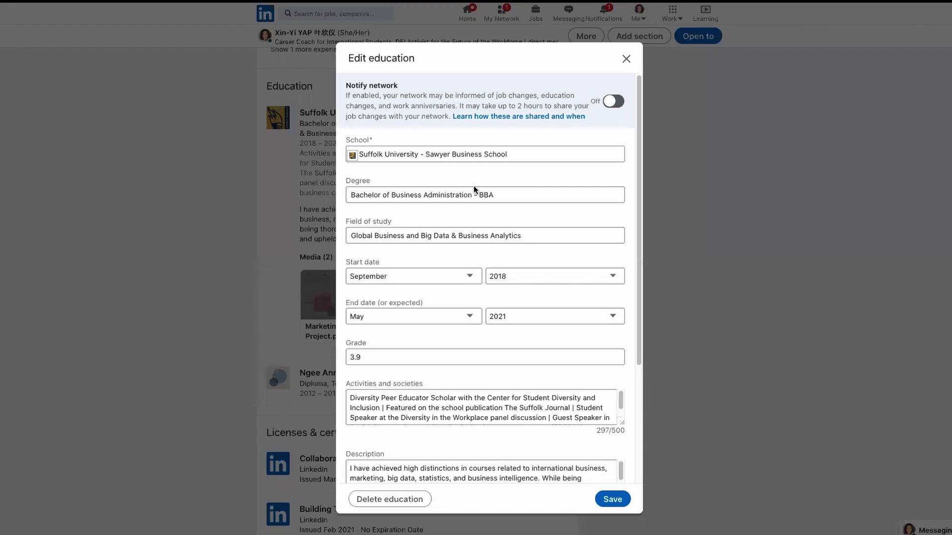
scroll(426, 162, down, 2)
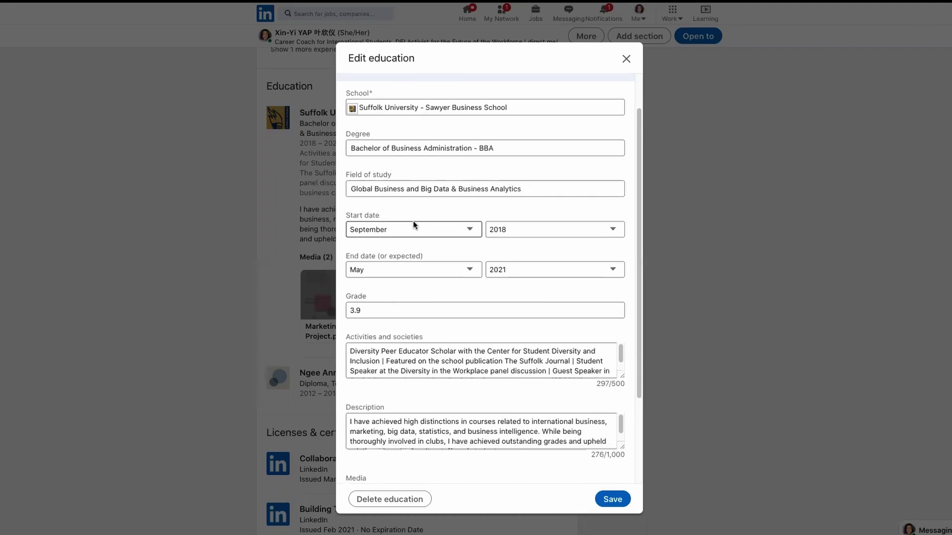
scroll(436, 280, down, 3)
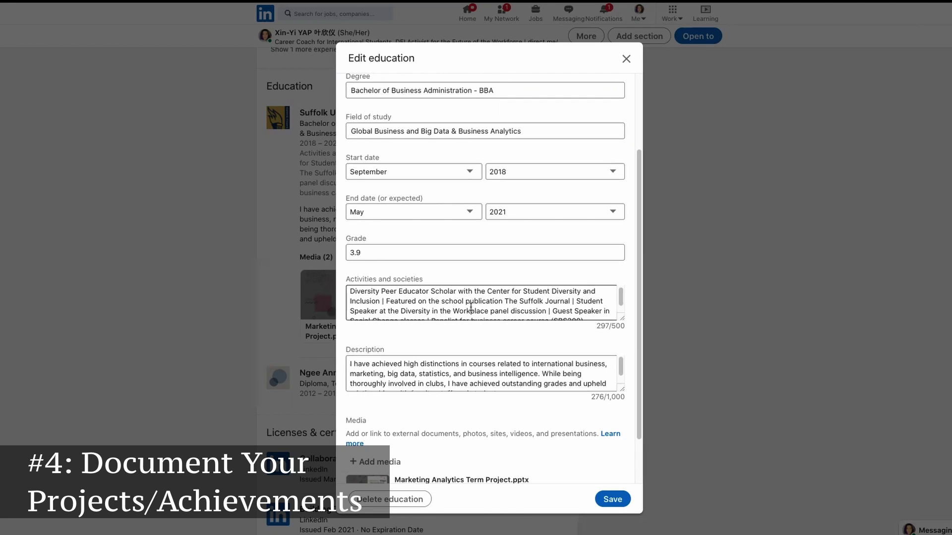
scroll(468, 305, up, 1)
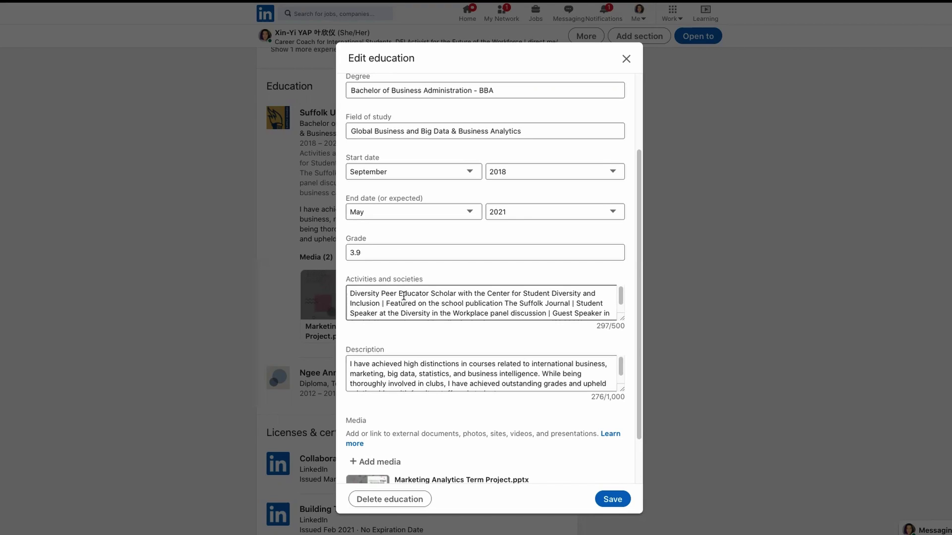
scroll(436, 302, down, 1)
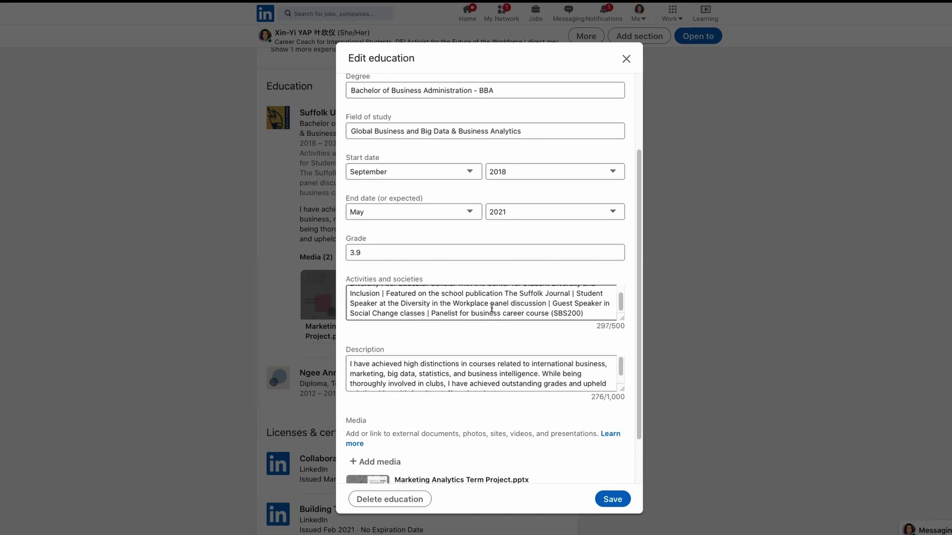
scroll(492, 313, down, 2)
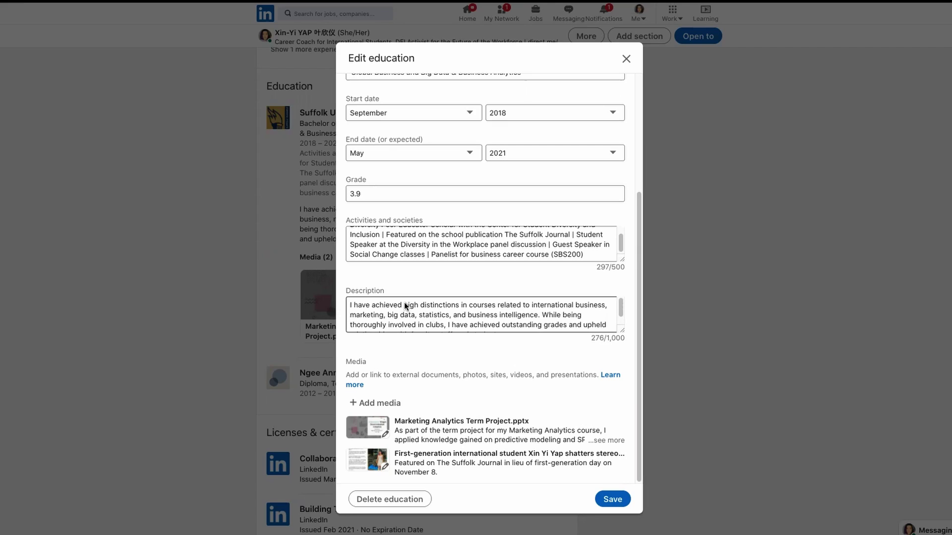
scroll(564, 321, down, 1)
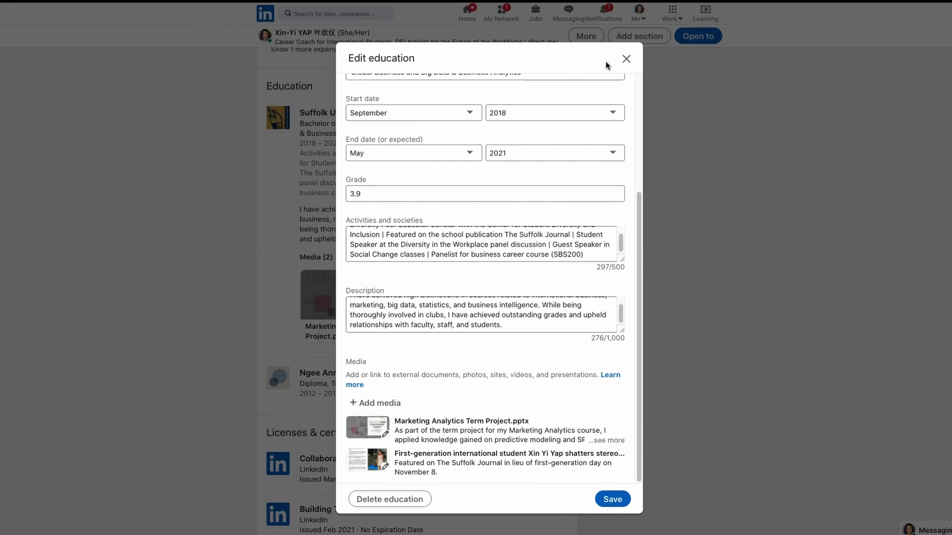
scroll(565, 329, up, 1)
scroll(615, 243, up, 5)
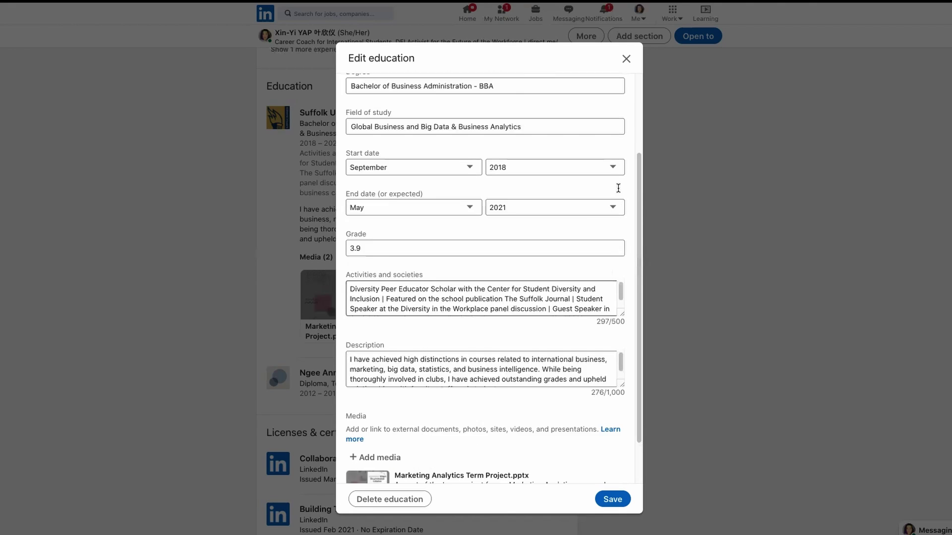
Step: Close the education editor and scroll down to Licenses & certifications
click(735, 171)
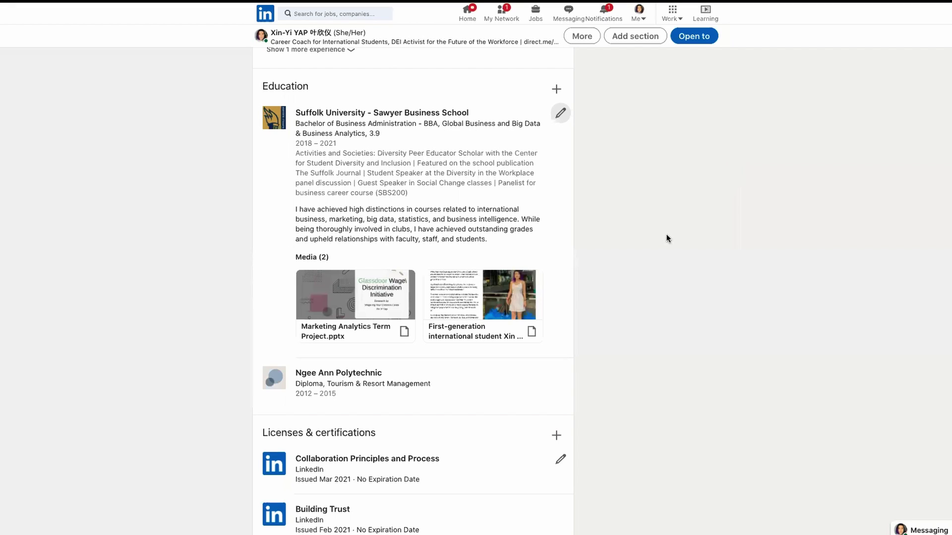
scroll(665, 238, down, 4)
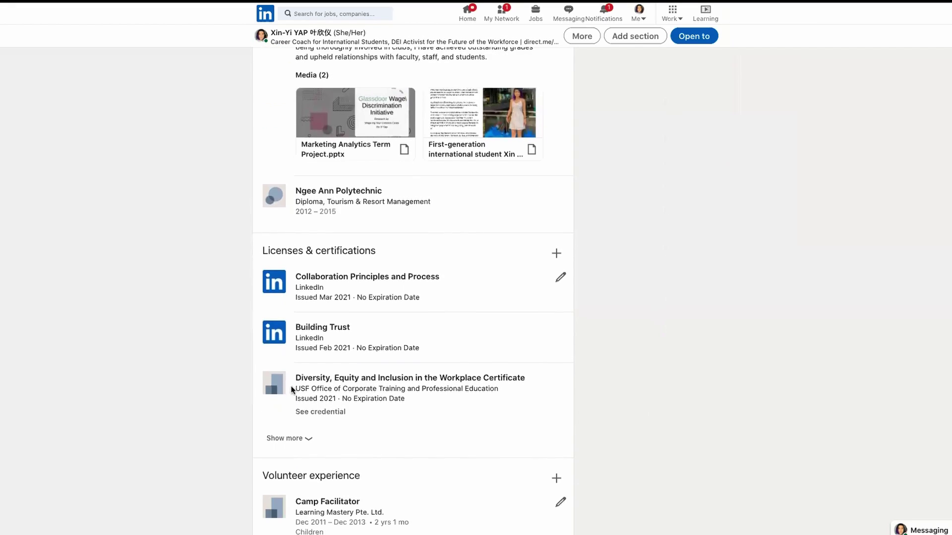
scroll(495, 372, down, 1)
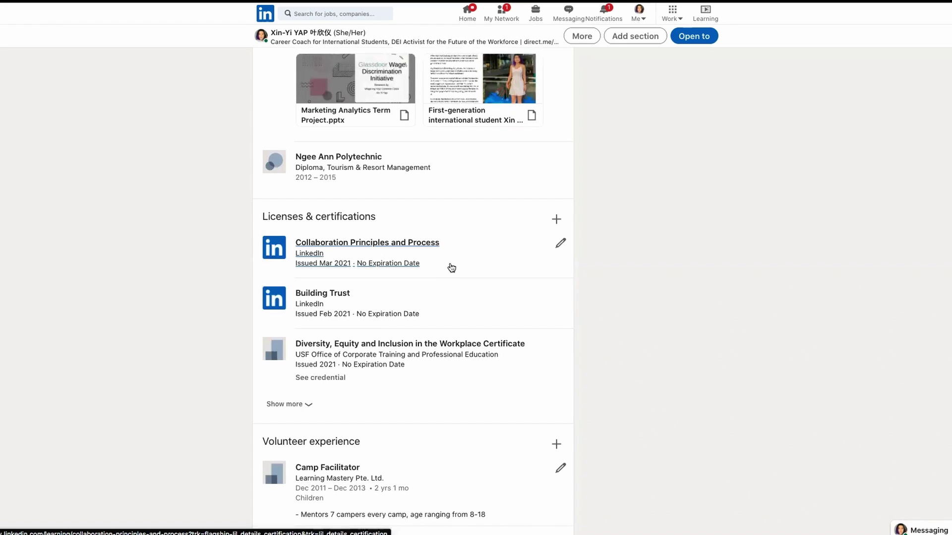
Step: Show all six certifications, down to HubSpot Academy's Inbound Certification
click(307, 404)
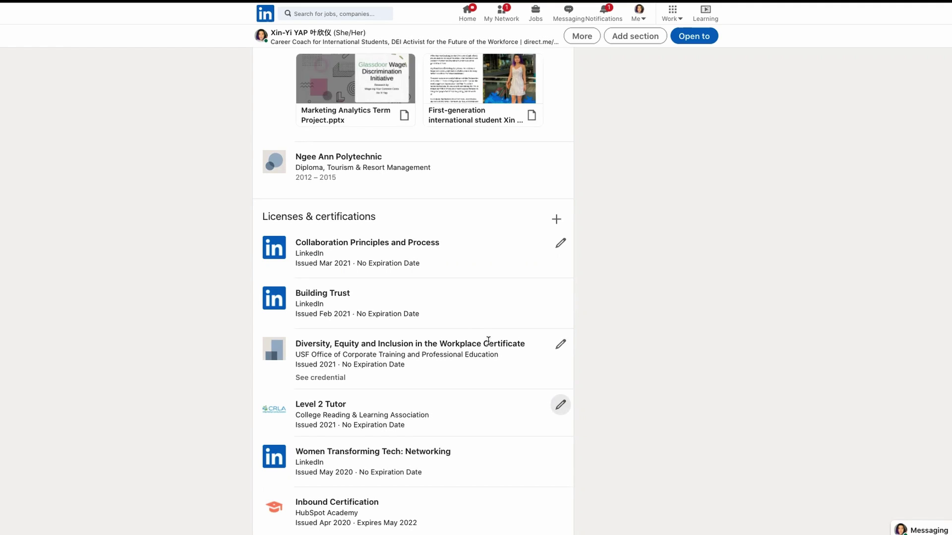
scroll(488, 341, down, 1)
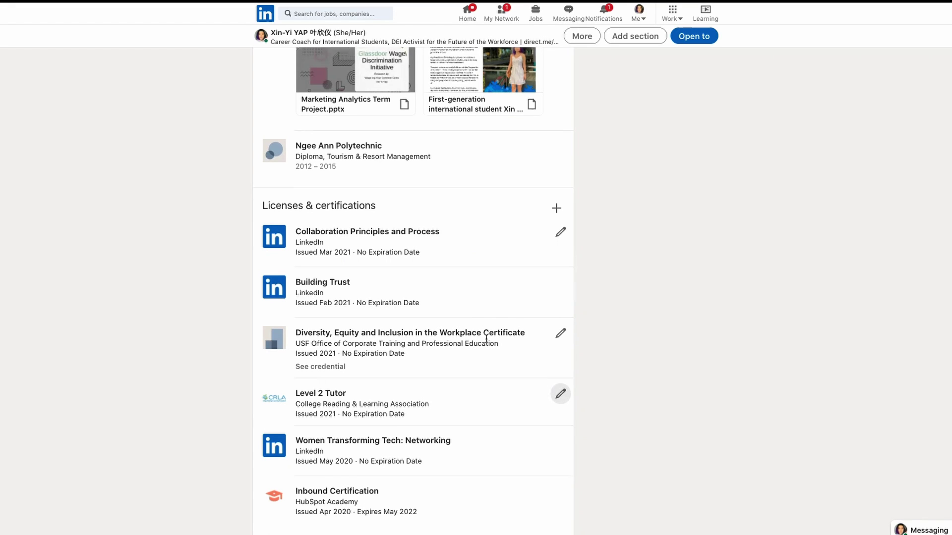
scroll(487, 453, down, 2)
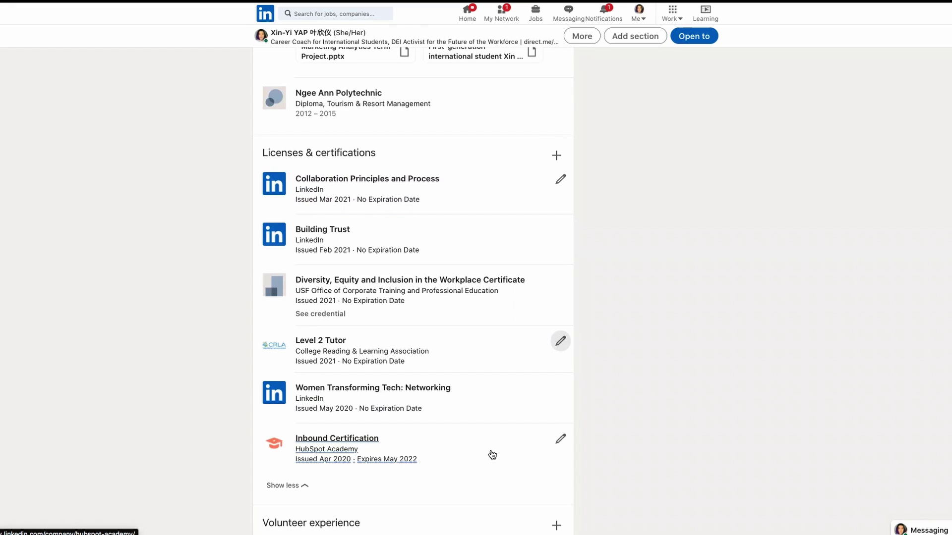
Step: Scroll past Volunteer experience to the Skills & endorsements list: Diversity & Inclusion, Social Justice, Leadership
scroll(491, 453, down, 10)
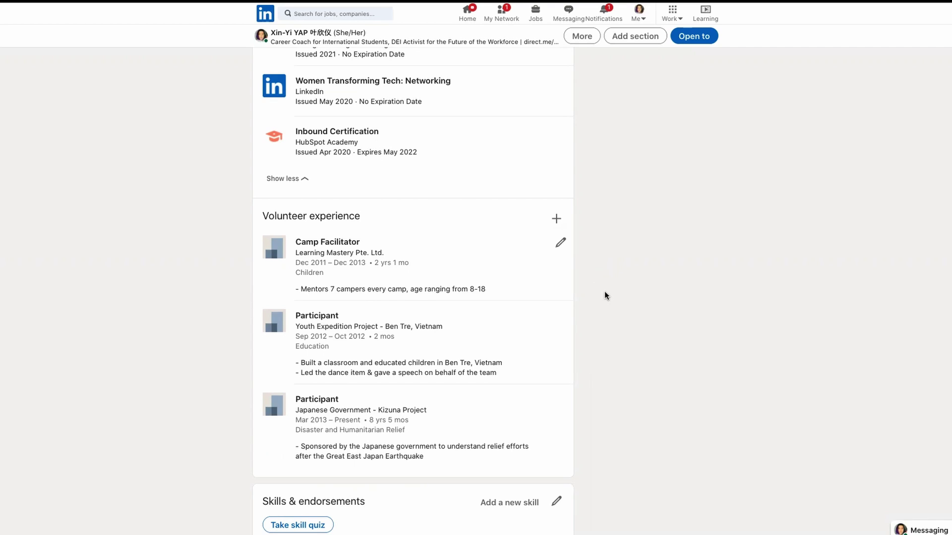
scroll(212, 162, down, 6)
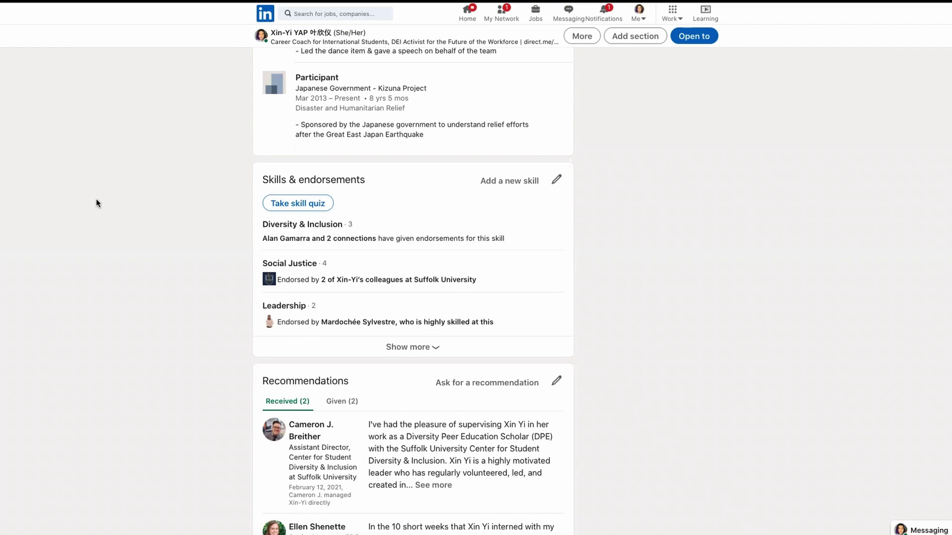
Step: Scroll through the two recommendations to Accomplishments, with 3 Honors & Awards and 2 Languages
scroll(98, 203, down, 1)
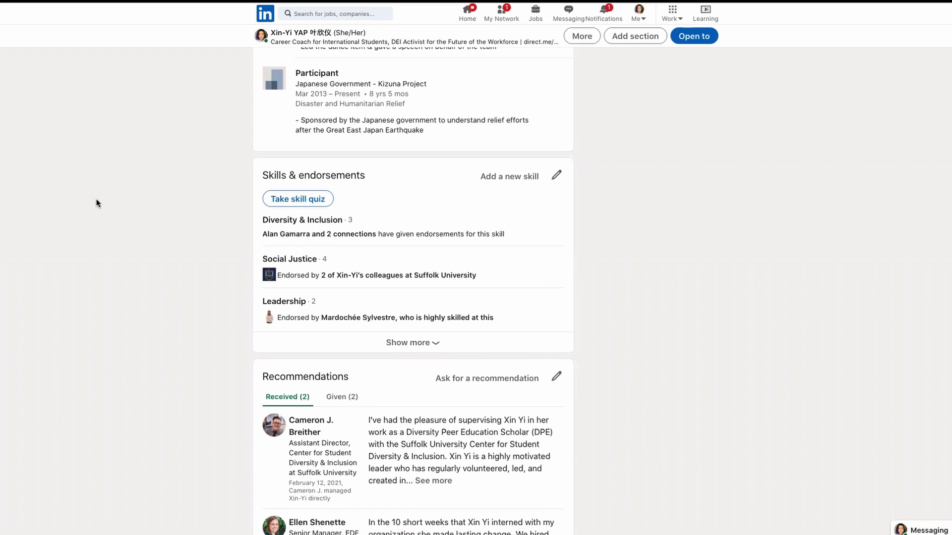
scroll(198, 221, down, 4)
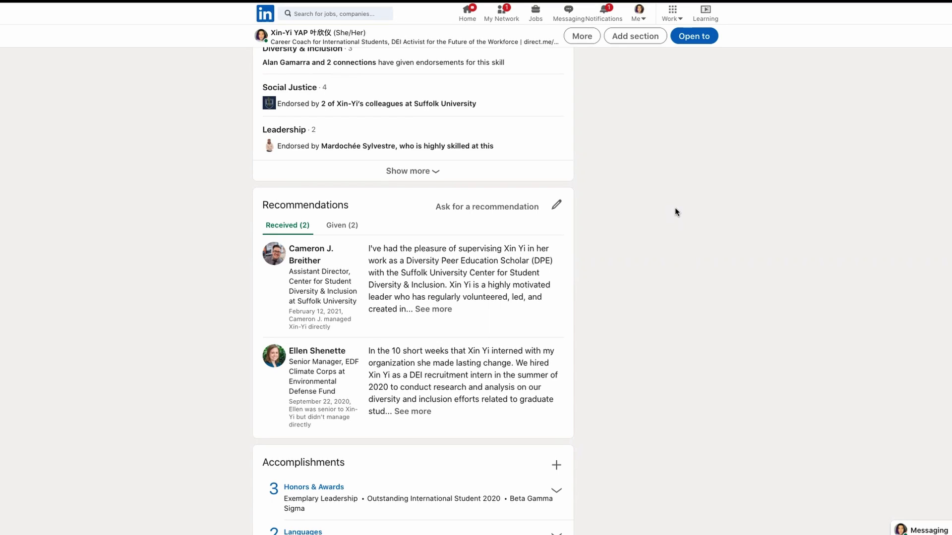
scroll(674, 209, down, 1)
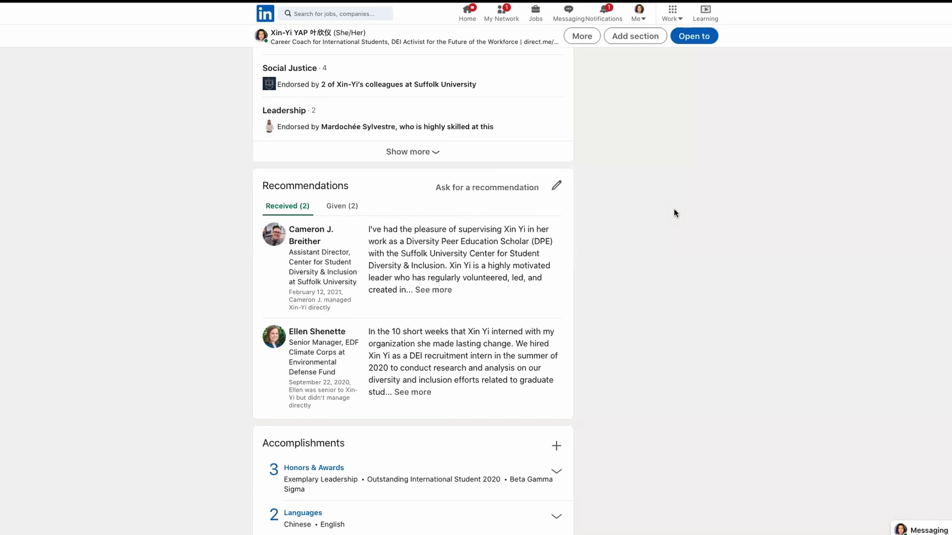
Step: Scroll further down the profile through the Accomplishments and Interests sections
scroll(674, 209, down, 5)
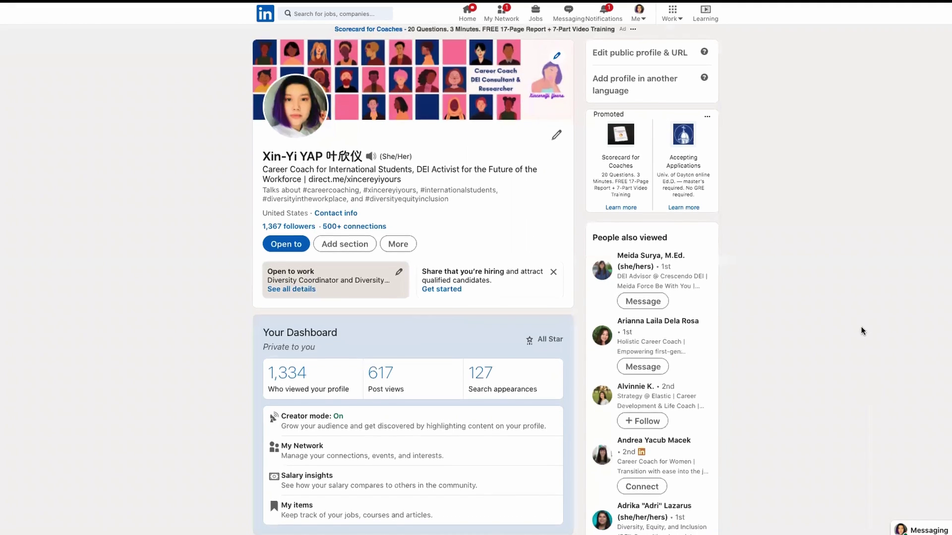
scroll(861, 326, down, 1)
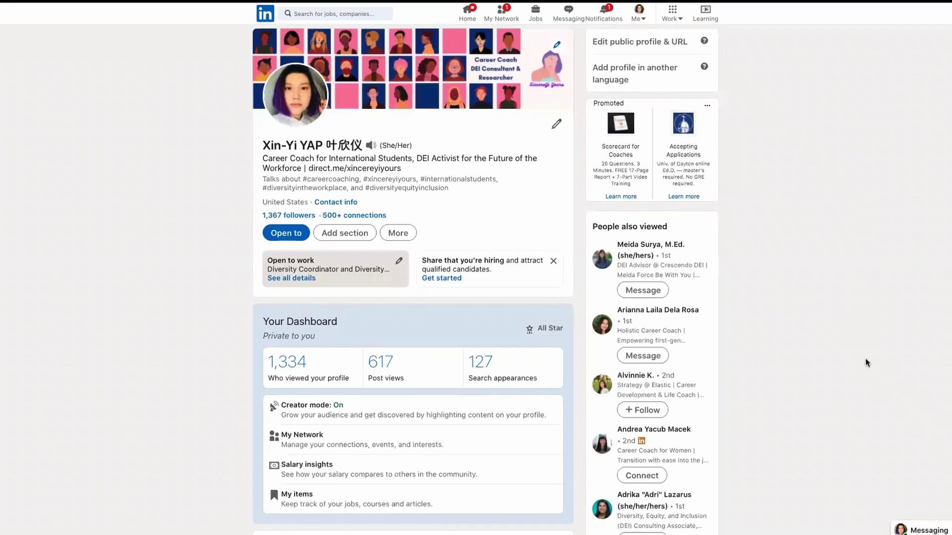
scroll(865, 361, down, 1)
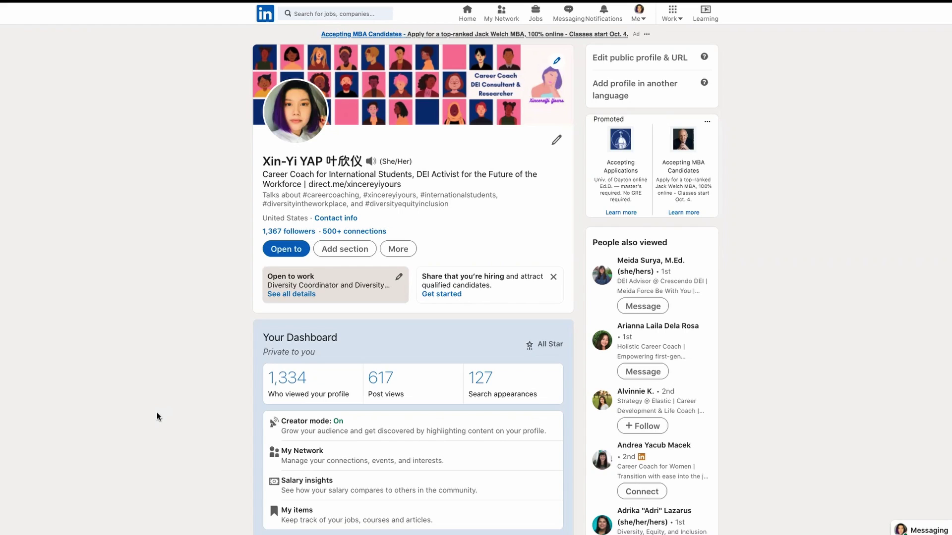
scroll(157, 416, down, 3)
Step: Scroll up the home feed to the thicker-skin quote post with 122 reactions
scroll(157, 417, up, 3)
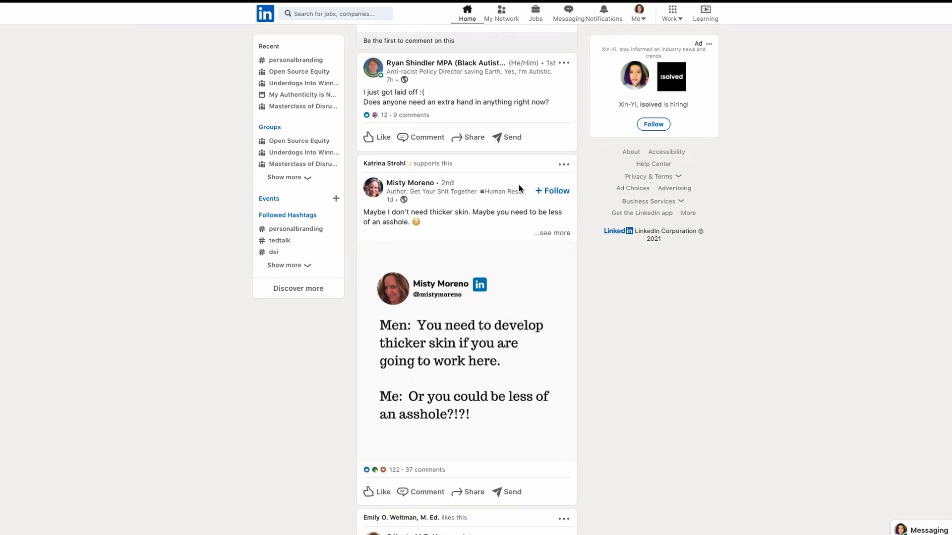
Step: Start a connection invitation with a personal note to the quote post's author, then return home
click(400, 185)
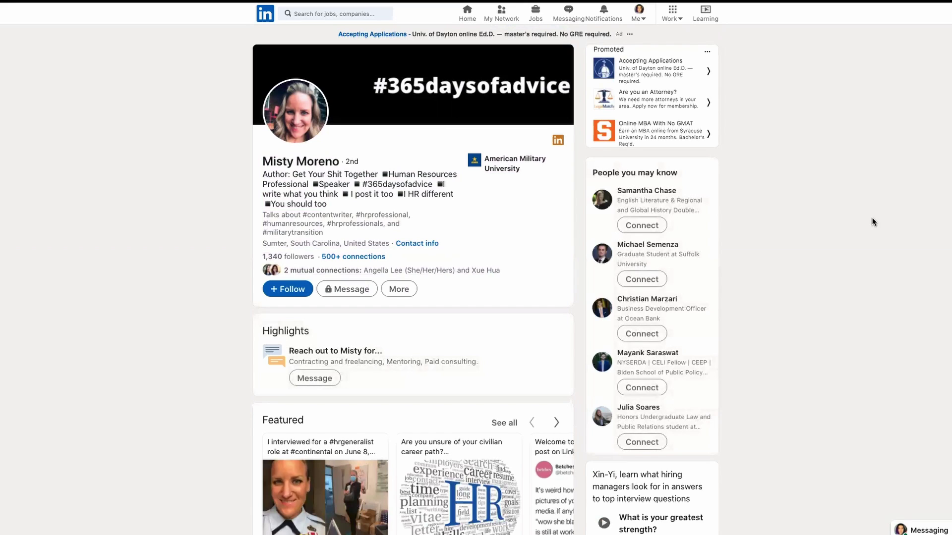
click(398, 289)
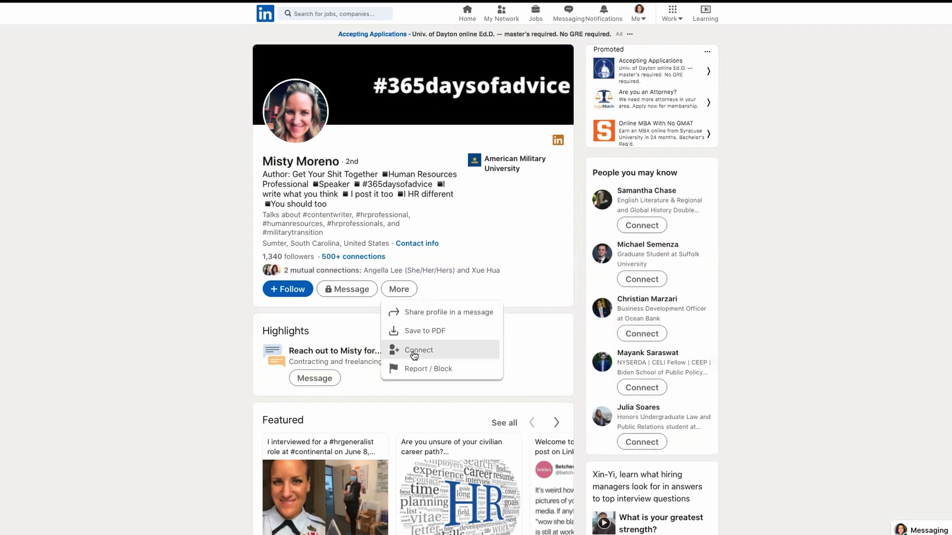
click(414, 351)
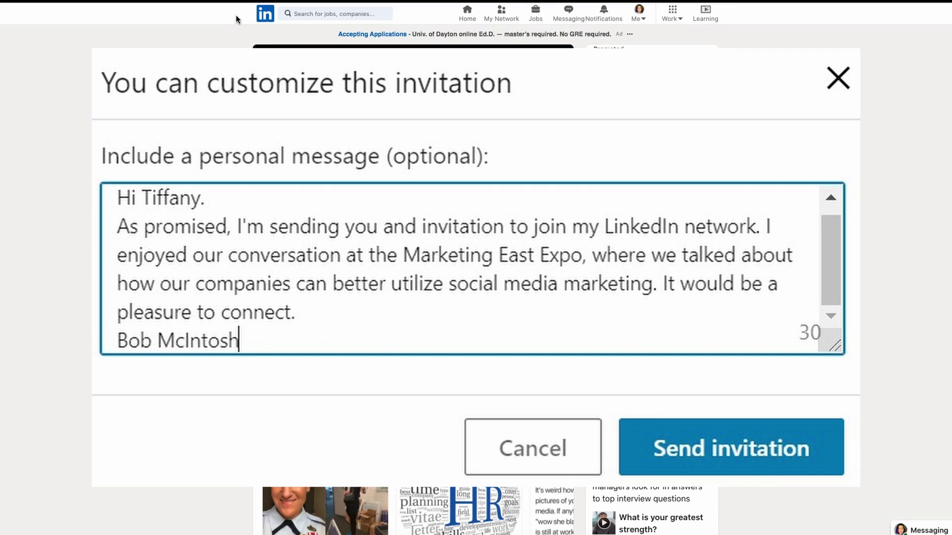
click(263, 15)
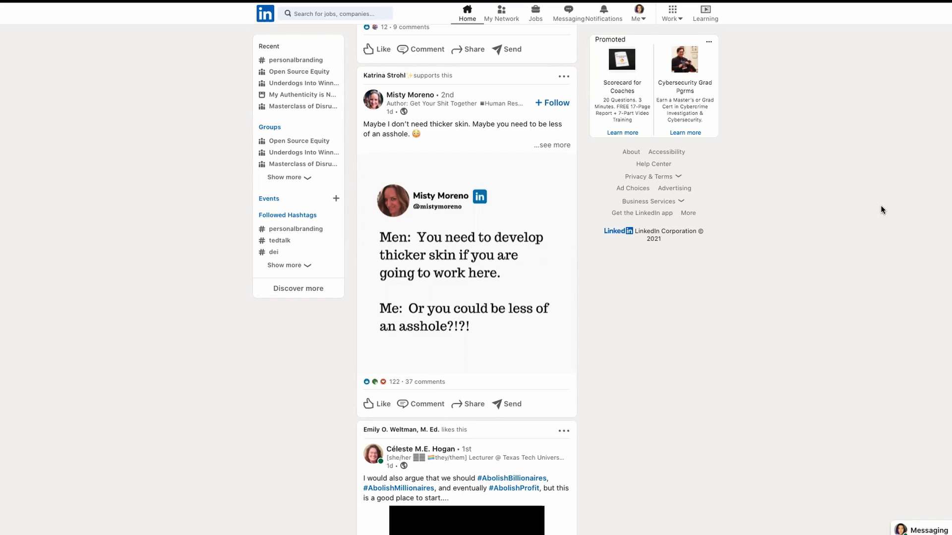
Step: Scroll down the home feed past the thicker-skin quote post toward the abolish-billionaires post
scroll(881, 205, down, 1)
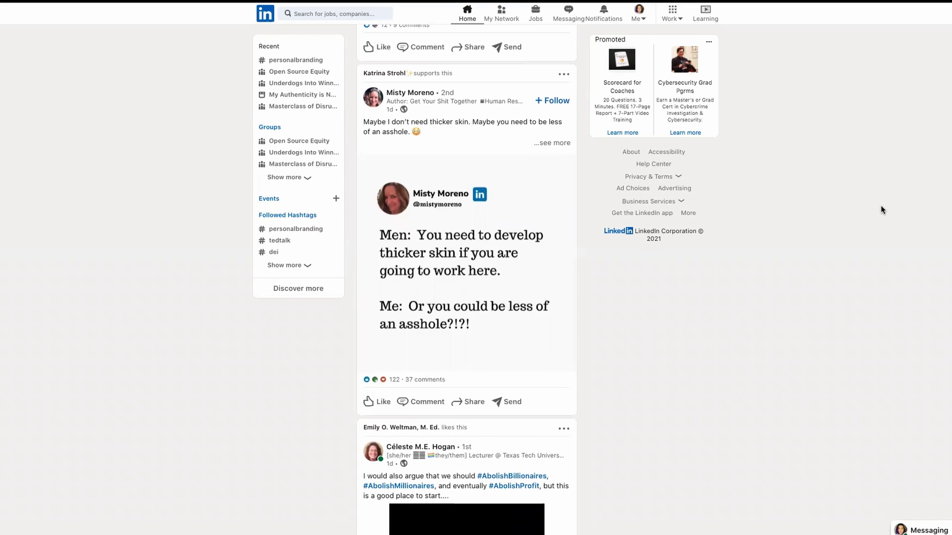